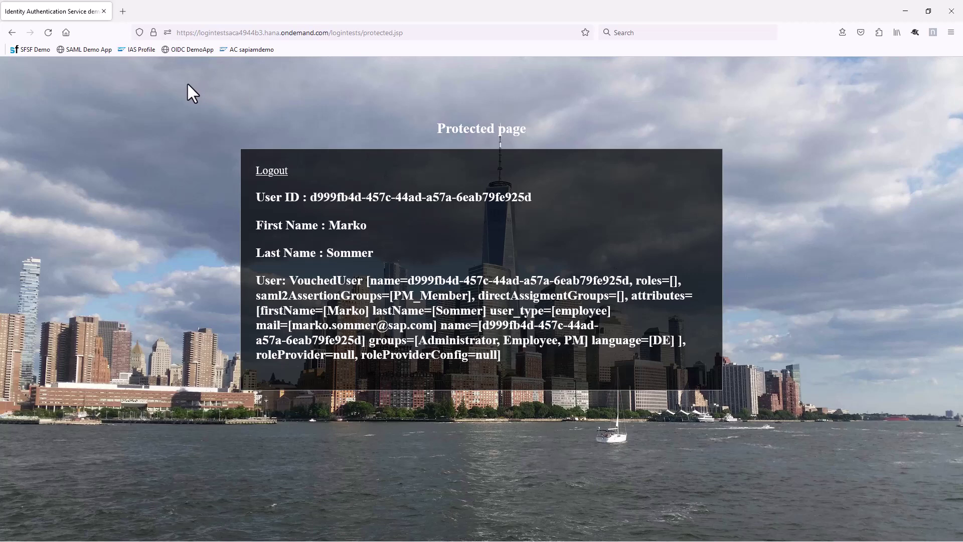
- From the IAS Profile page, begin adding a Web two-factor device under Authentication
left_click(139, 52)
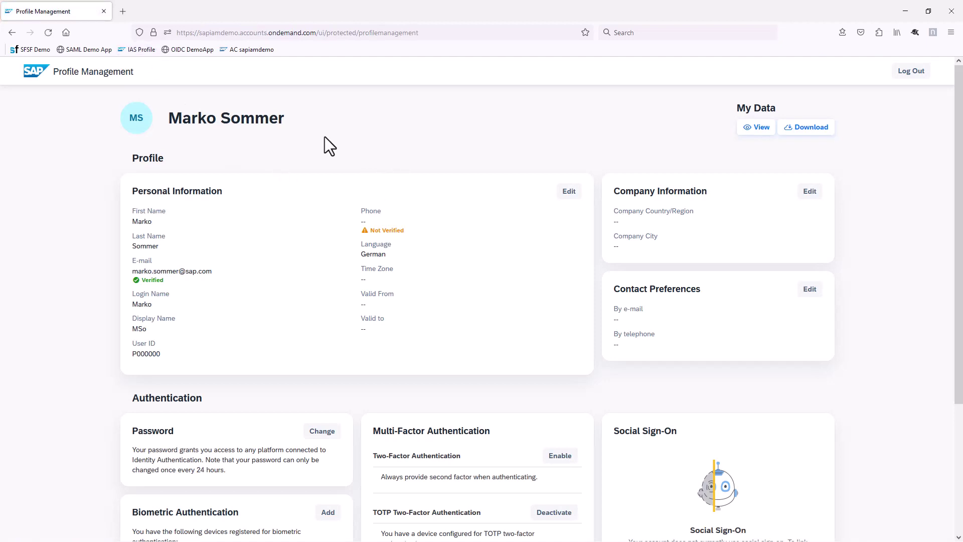
scroll(323, 135, "down", 3)
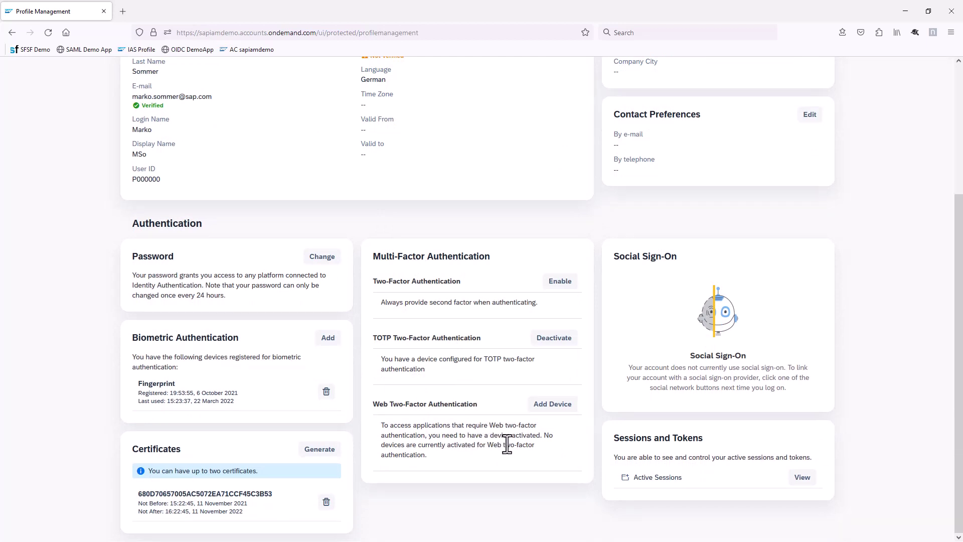
left_click(552, 408)
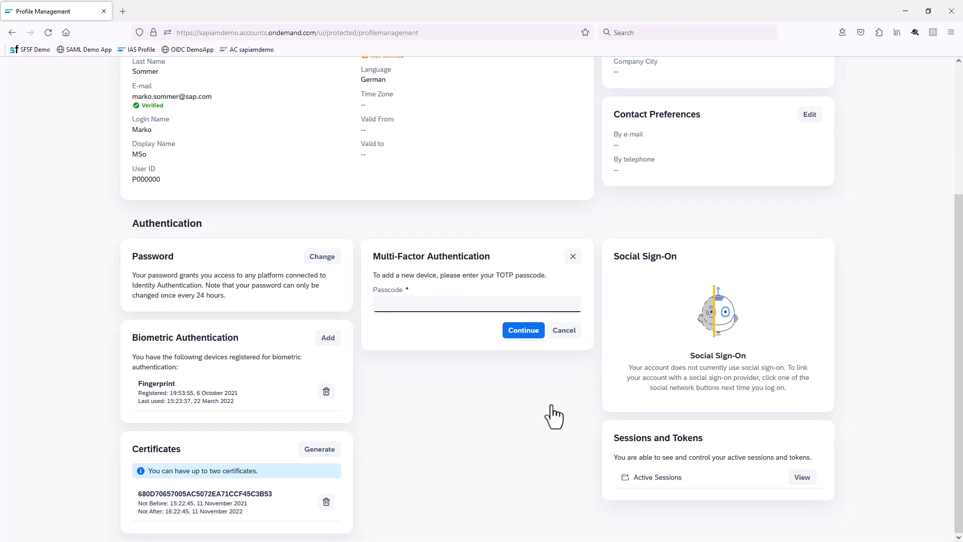
- Enter and submit the TOTP passcode to authorize adding a device
left_click(407, 305)
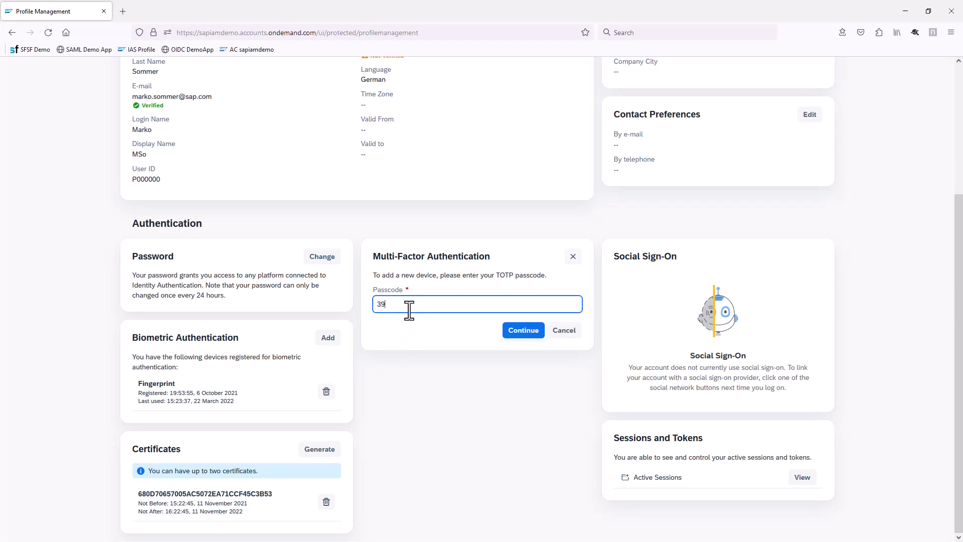
left_click(528, 333)
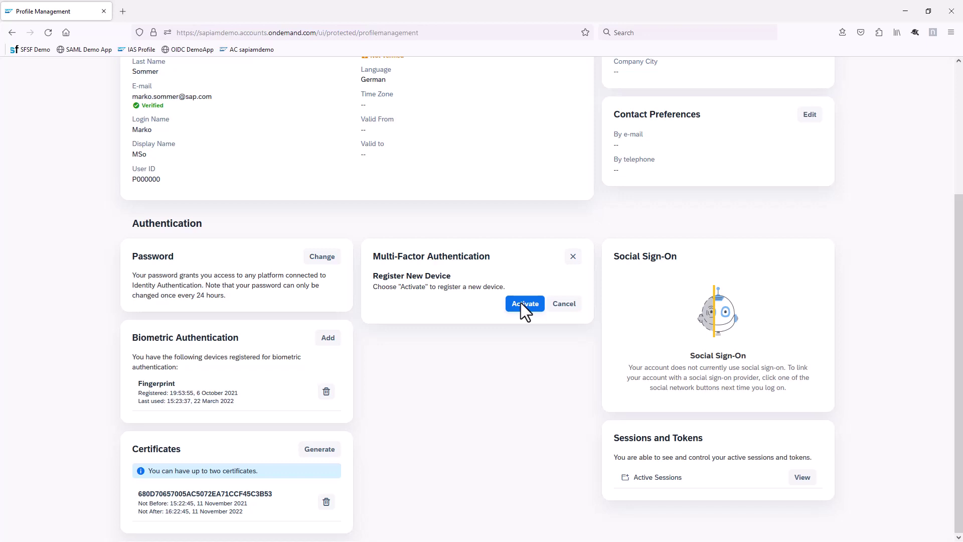
- Activate the security key with its PIN and name the device YubiKey 5
left_click(520, 305)
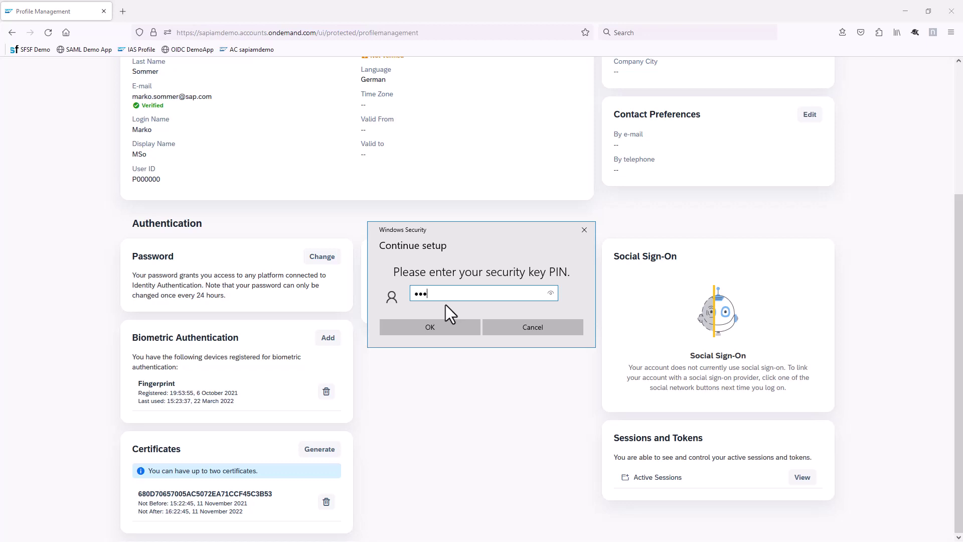
left_click(432, 327)
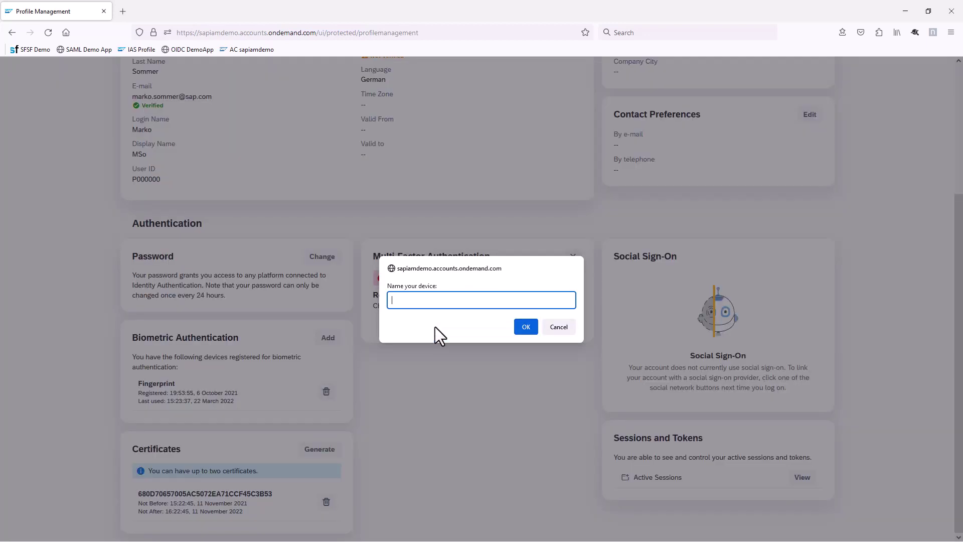
type("Yubi")
left_click(526, 326)
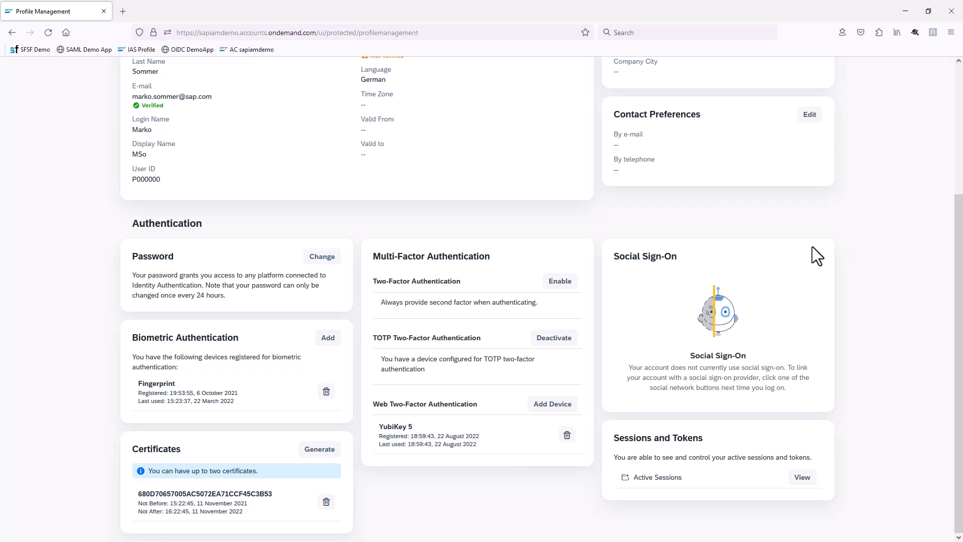
scroll(848, 242, "up", 4)
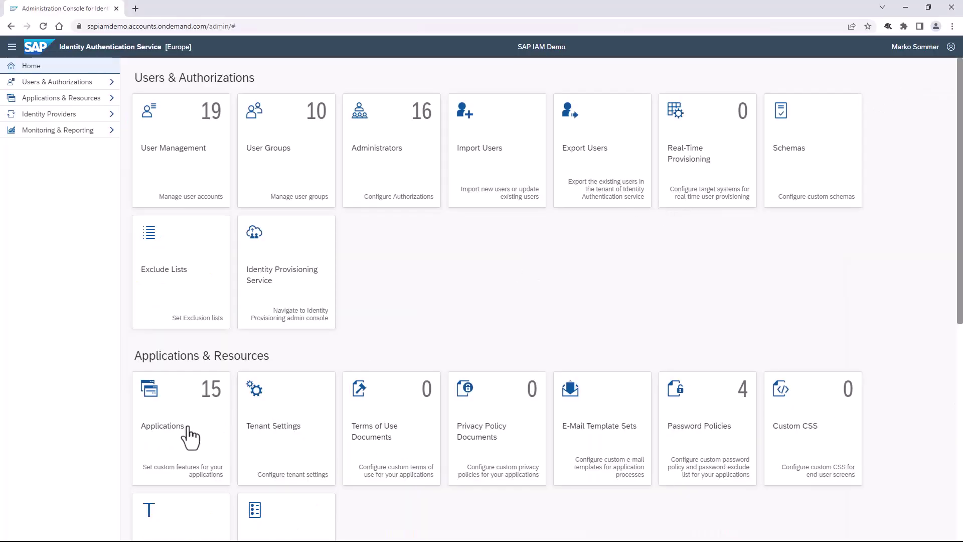
- Go to SAML Demo App's Authentication and Access settings and open Risk-Based Authentication
left_click(182, 440)
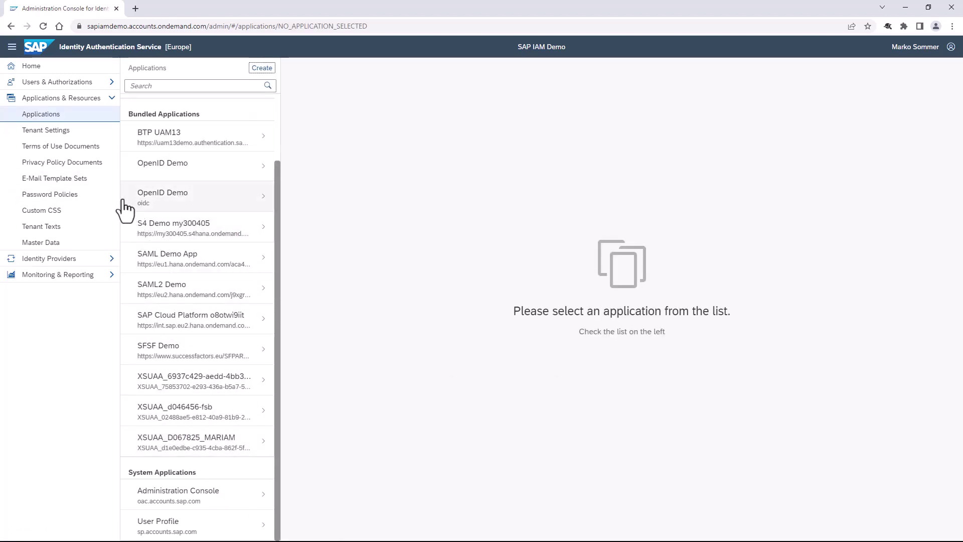
left_click(181, 269)
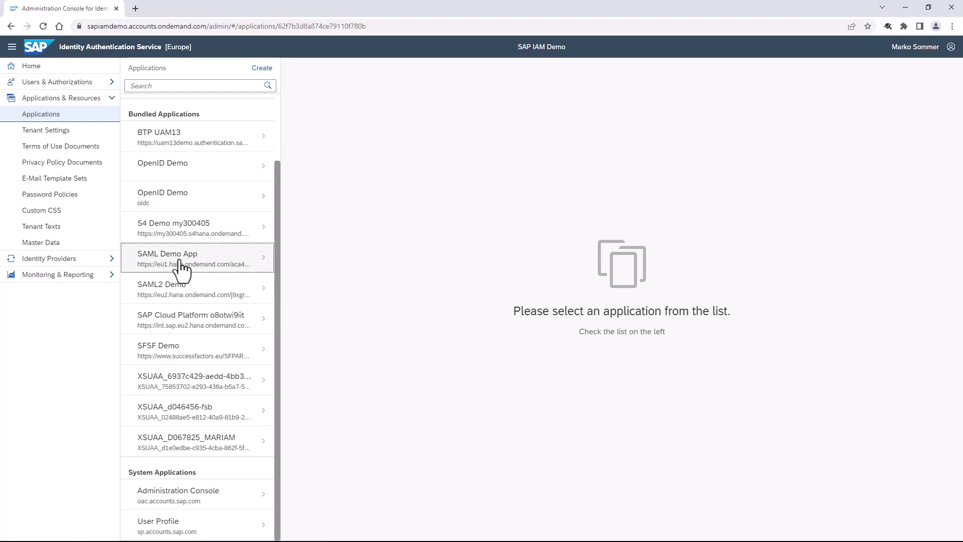
left_click(377, 122)
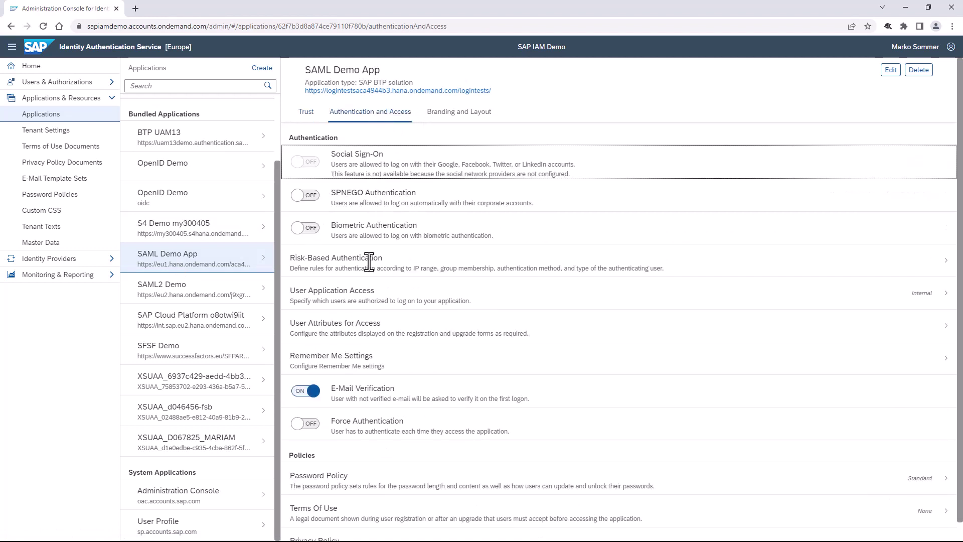
left_click(370, 264)
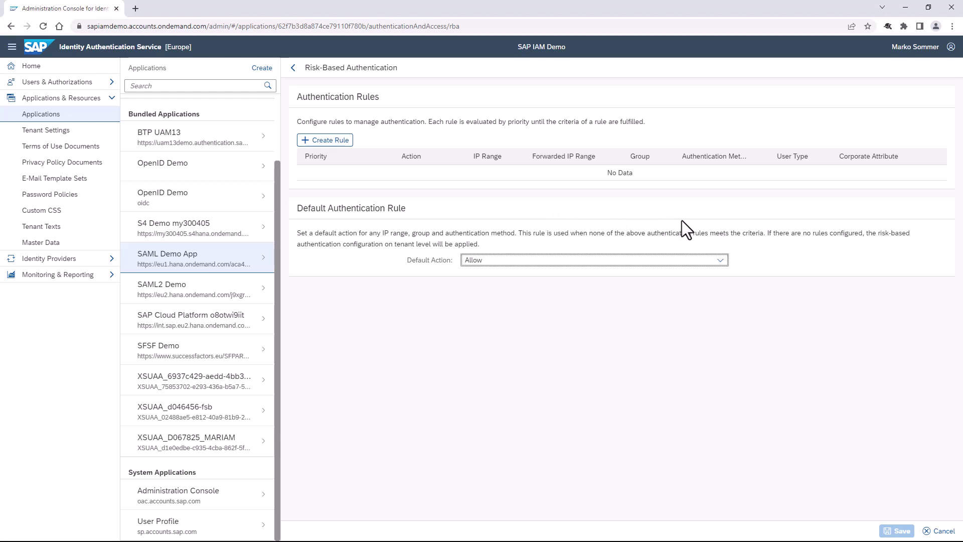
- Set the default action to Two-Factor Authentication with Web Authentication, and save
left_click(720, 260)
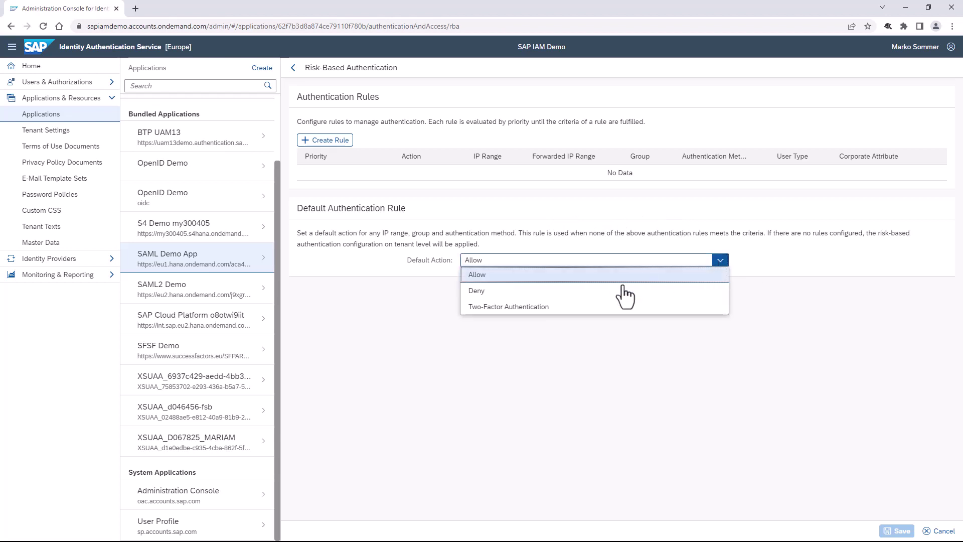
left_click(547, 308)
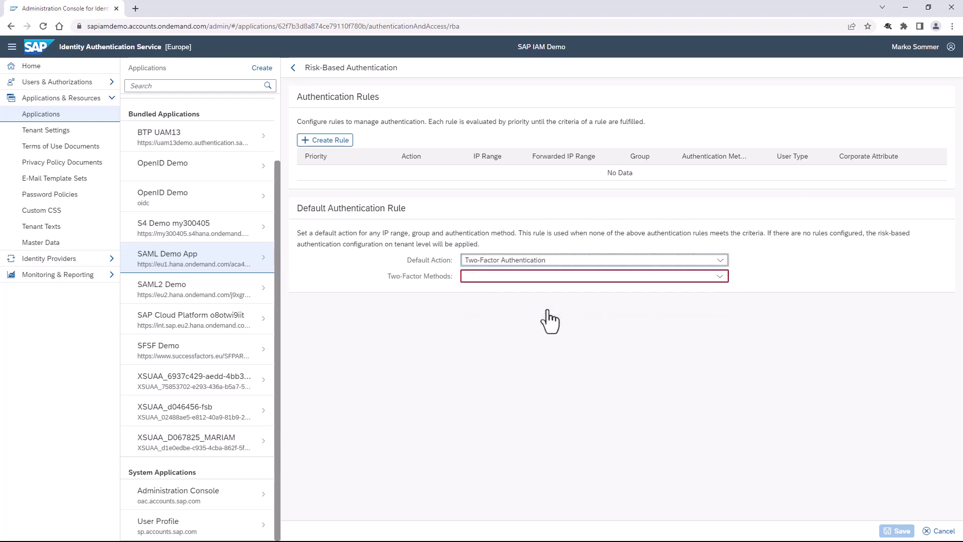
left_click(719, 276)
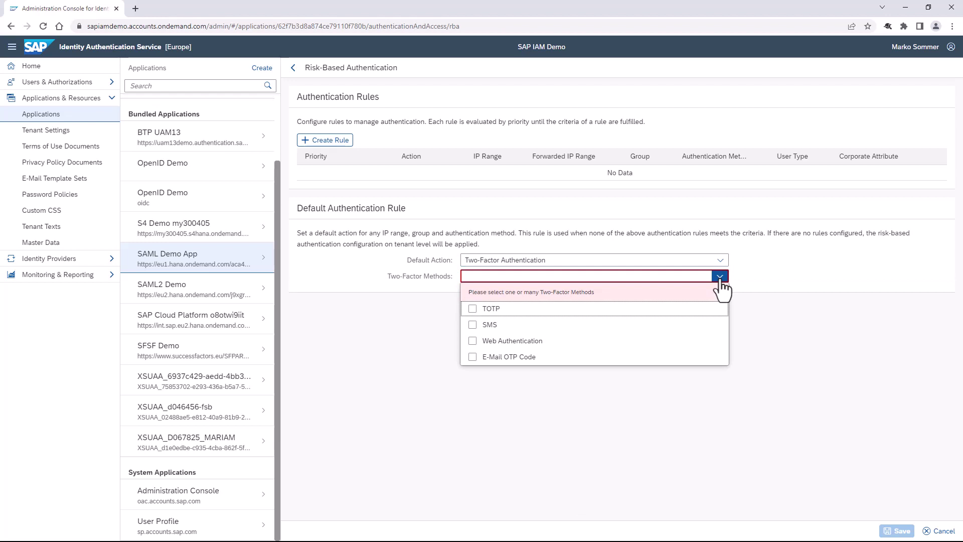
left_click(472, 342)
left_click(813, 344)
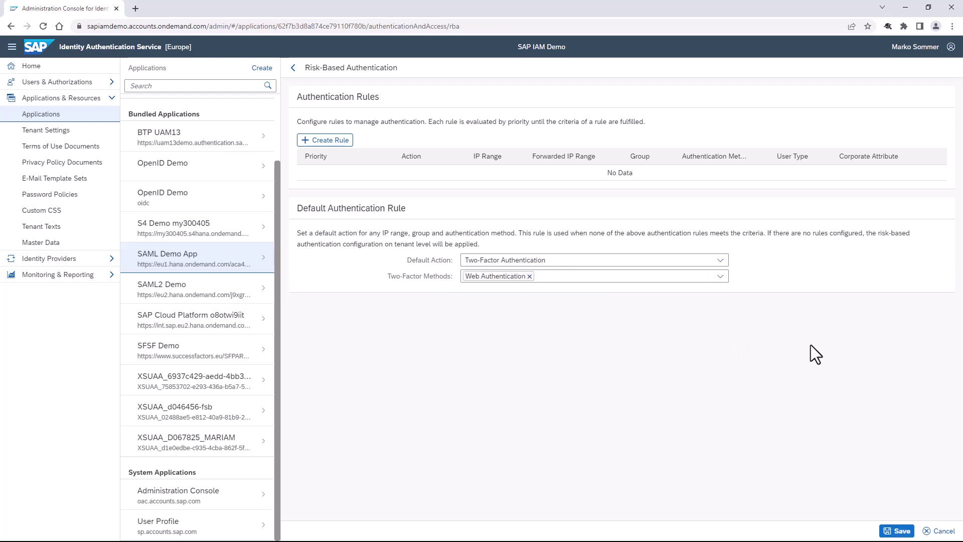
left_click(897, 532)
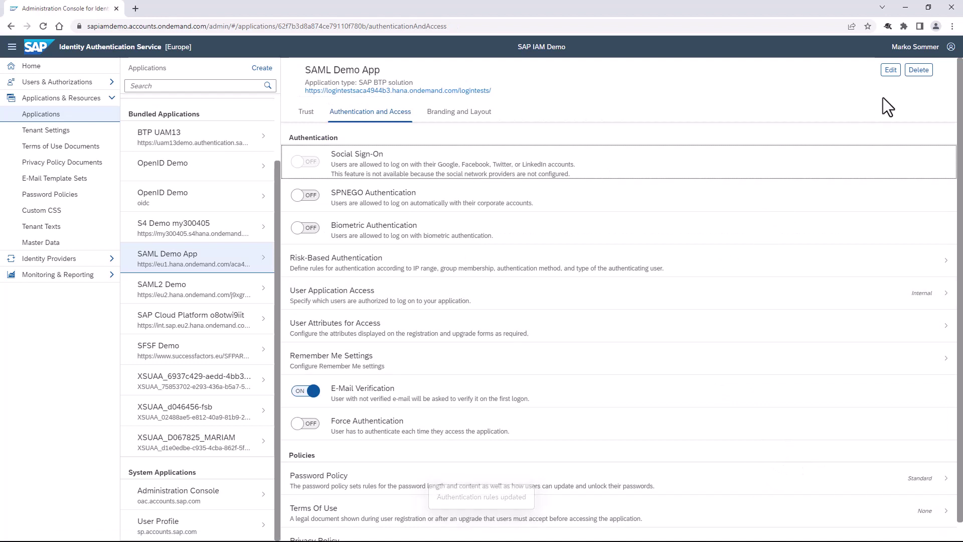
- Minimize the admin windows and sign in to the demo app with user name and password
left_click(904, 8)
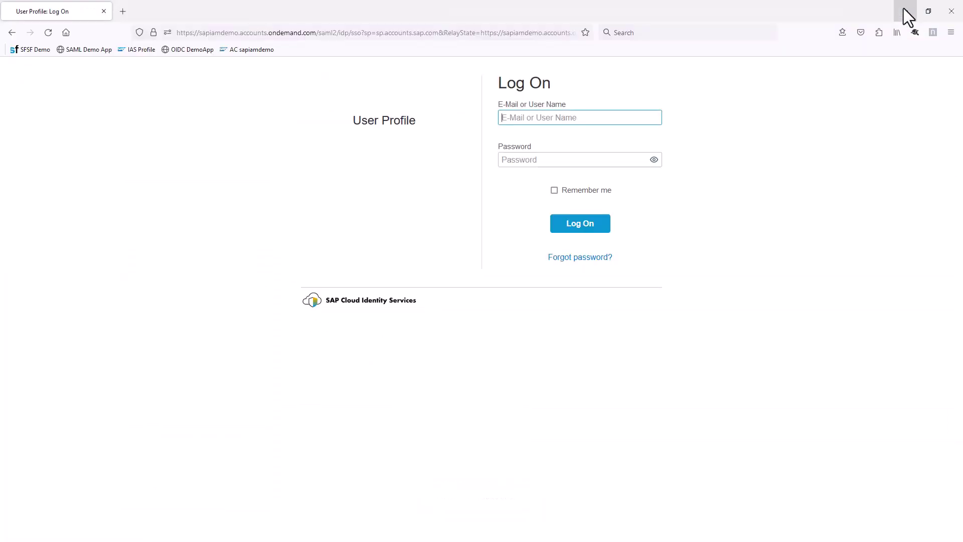
left_click(905, 11)
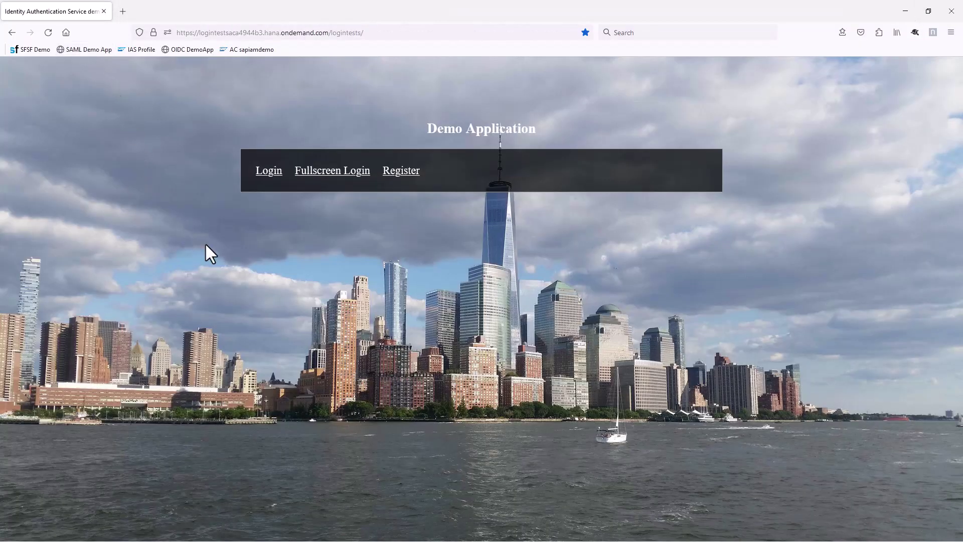
left_click(324, 173)
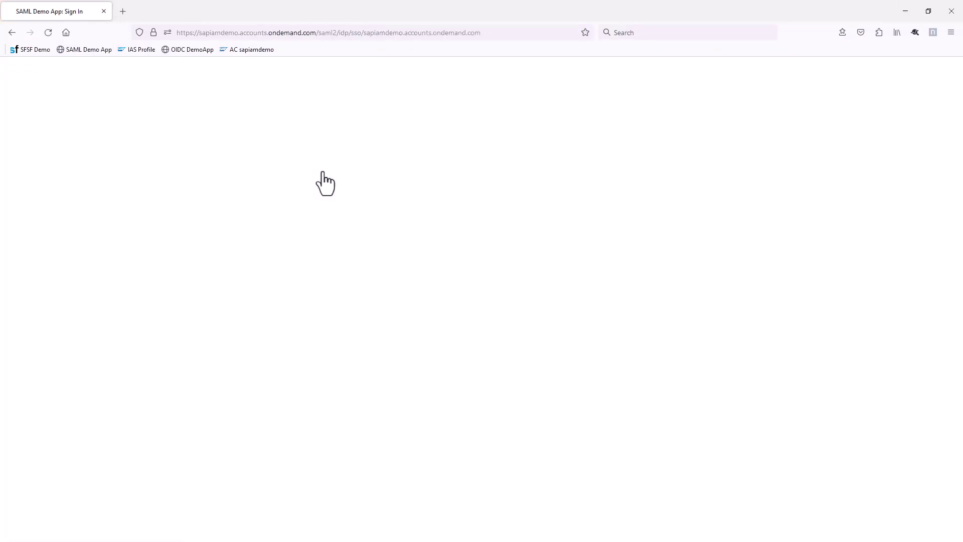
type("Marko")
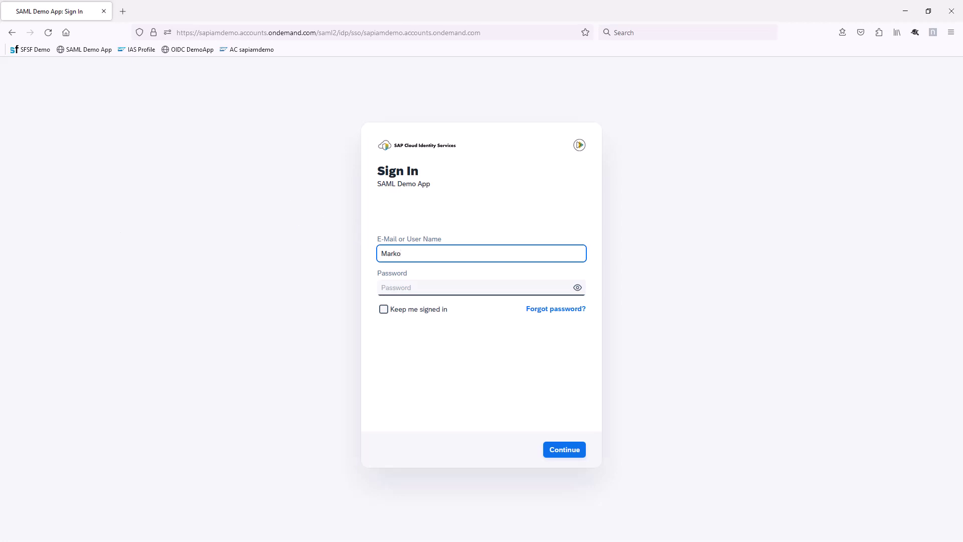
left_click(432, 286)
type("•••••••••••")
left_click(559, 454)
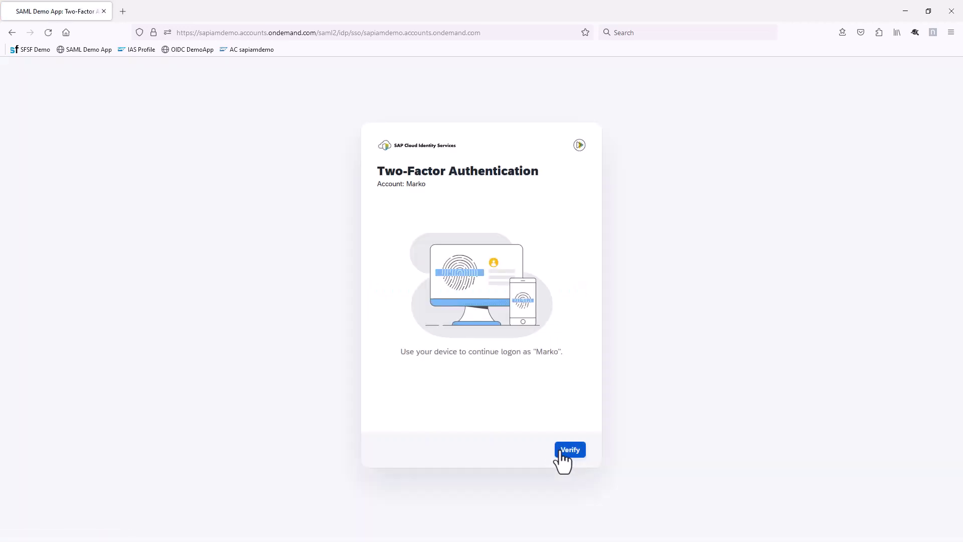
- Verify with the security key PIN, then log out from the Protected page
left_click(570, 450)
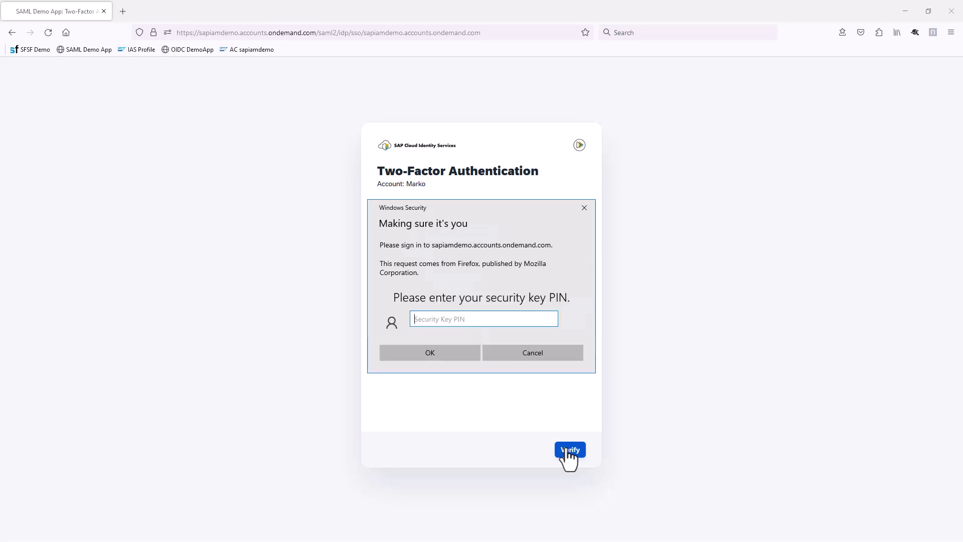
key("Return")
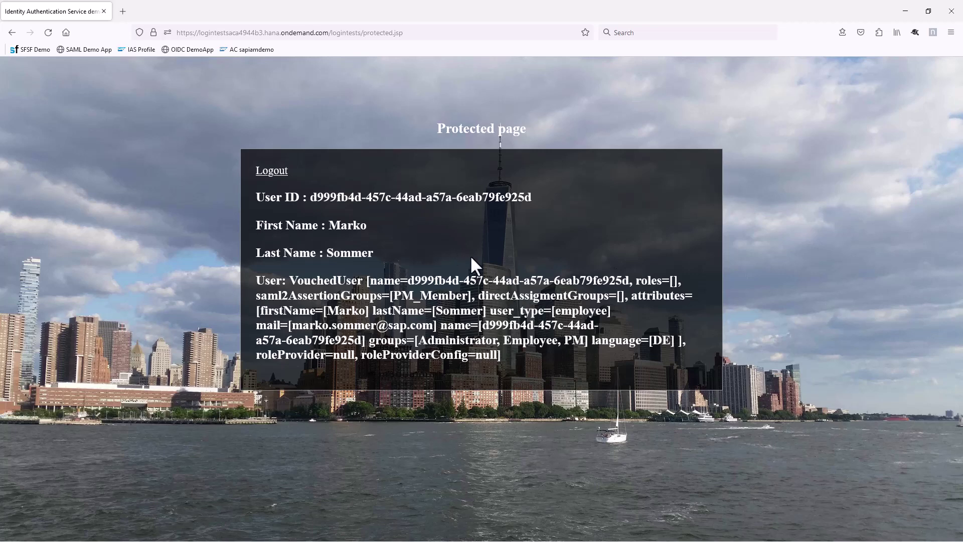
left_click(271, 171)
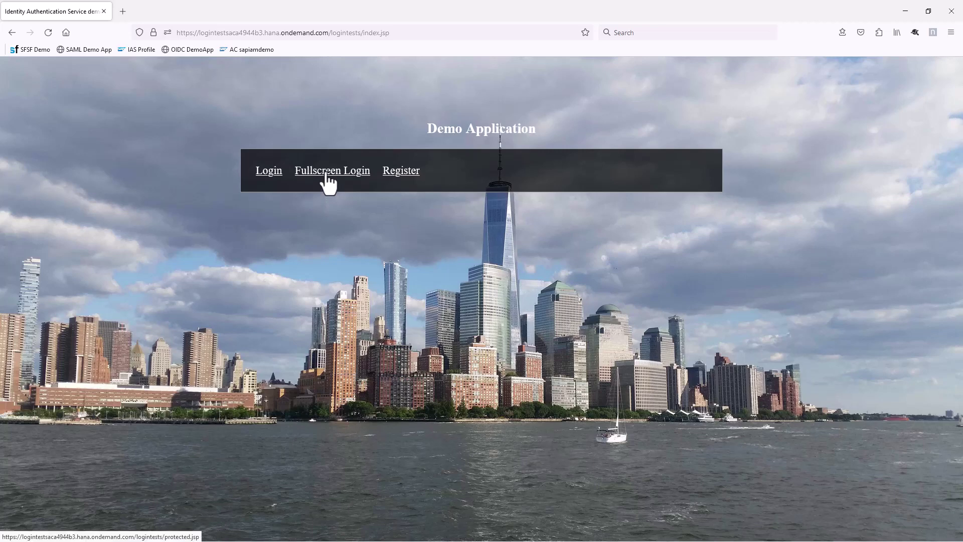
- Try a full-screen login as the test user with pasted password and security key PIN
left_click(326, 173)
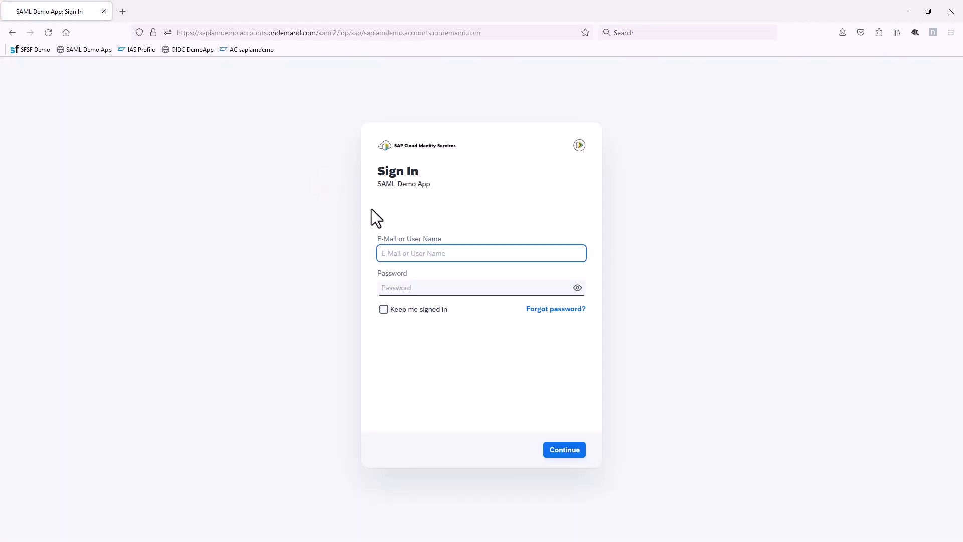
type("fido")
key("Return")
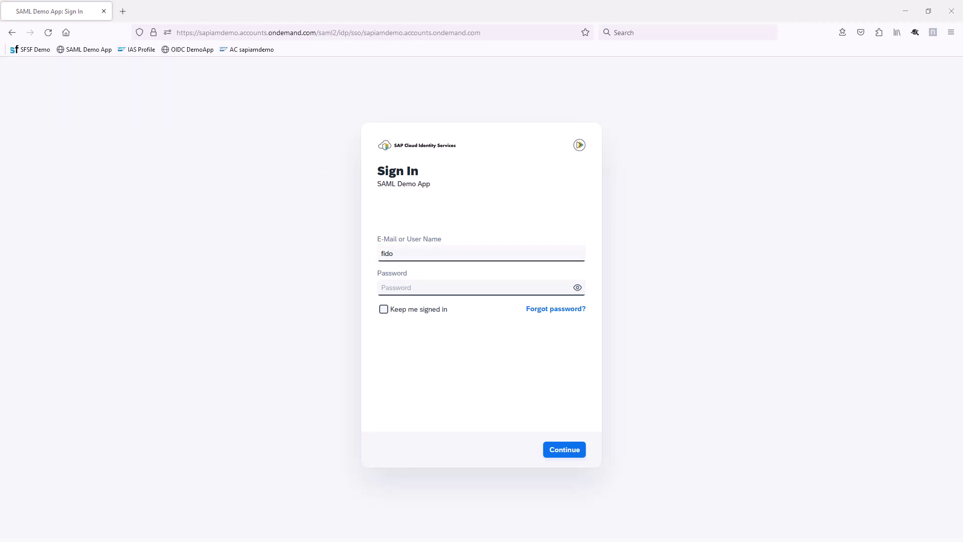
left_click(385, 288)
key("ctrl+v")
left_click(570, 454)
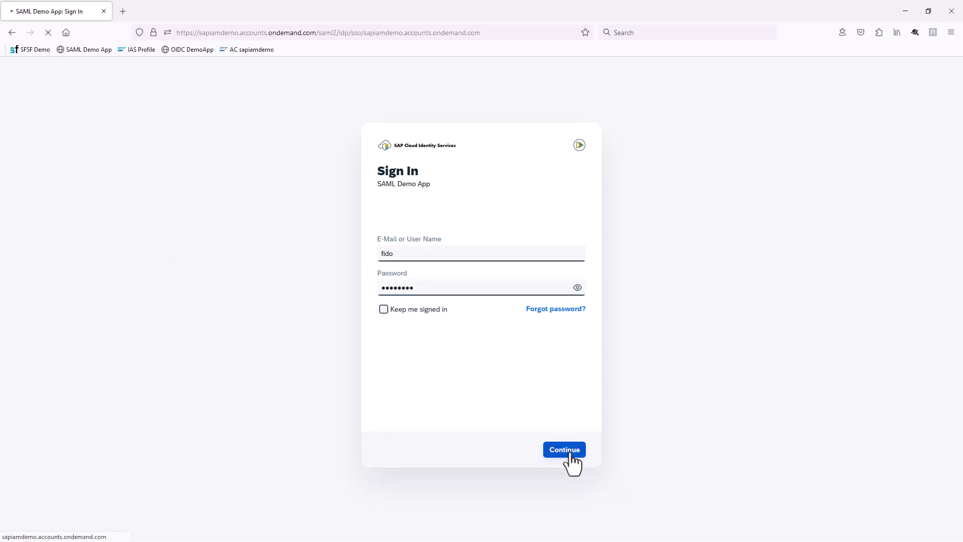
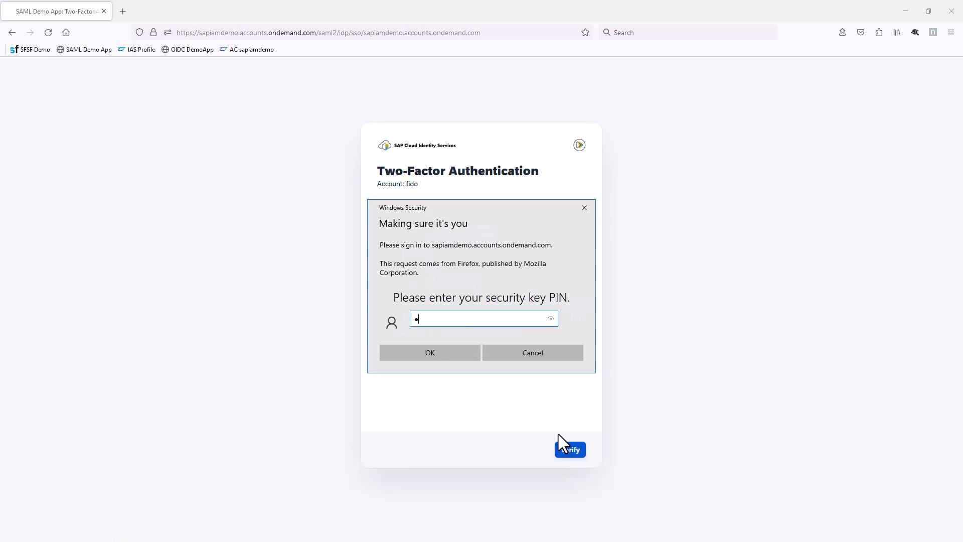
key("Return")
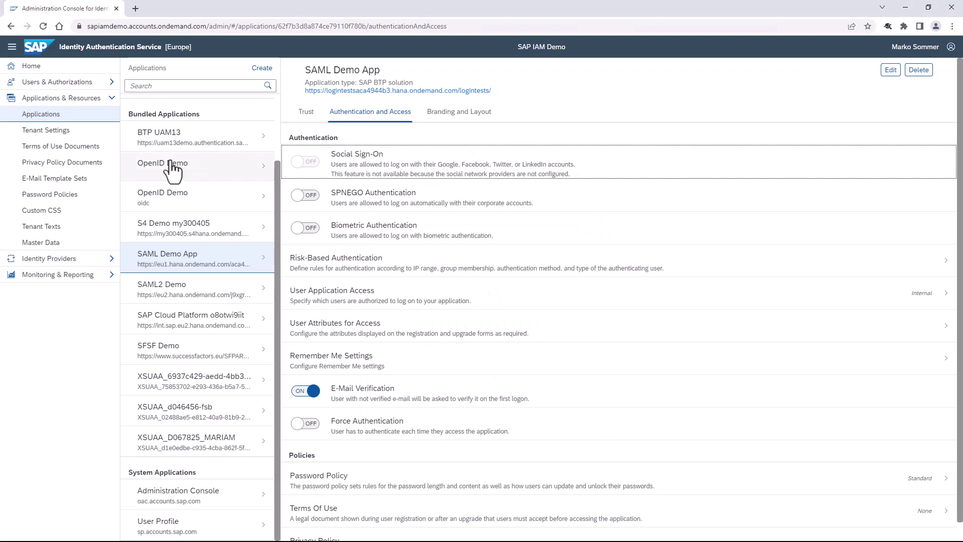
- Open Tenant Settings > Multi-Factor Authentication > WebAuthn Security Keys tab
left_click(66, 142)
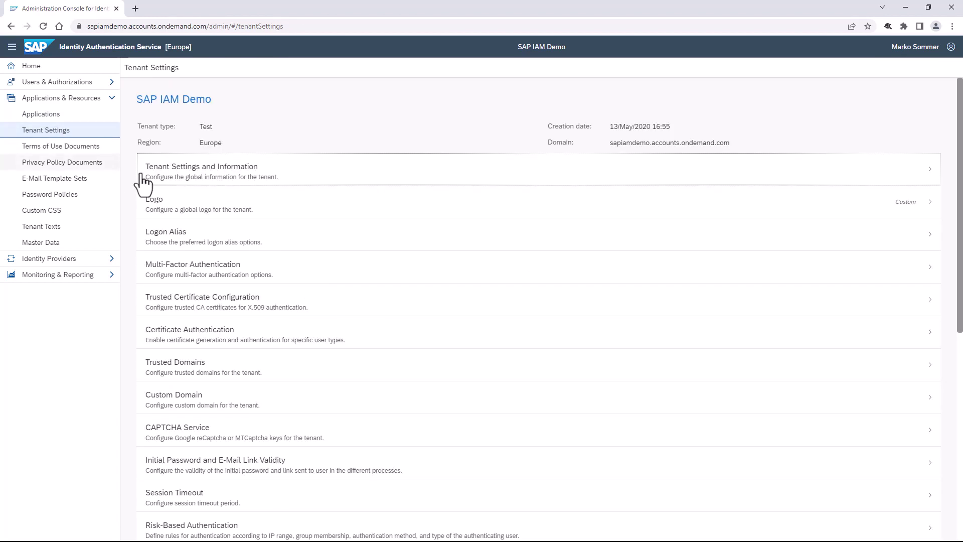
left_click(209, 271)
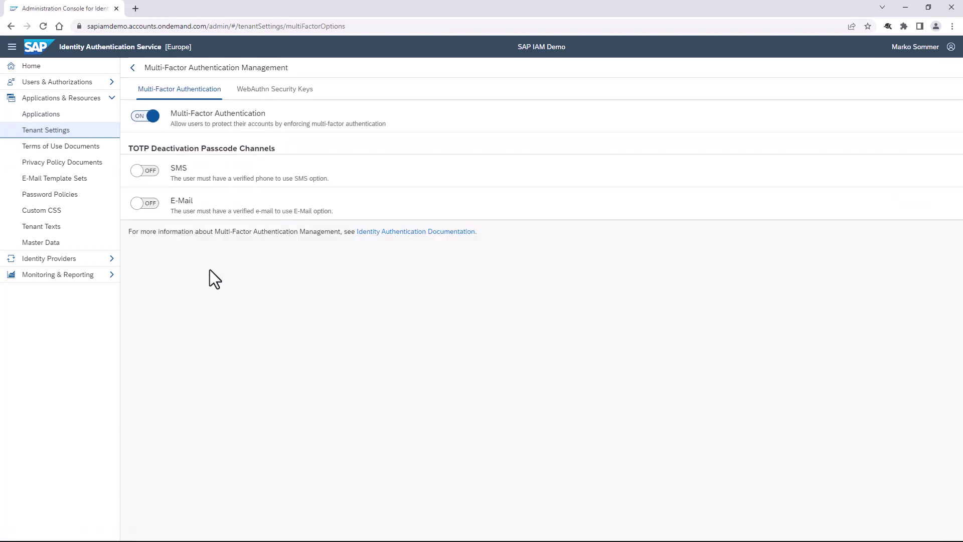
left_click(279, 95)
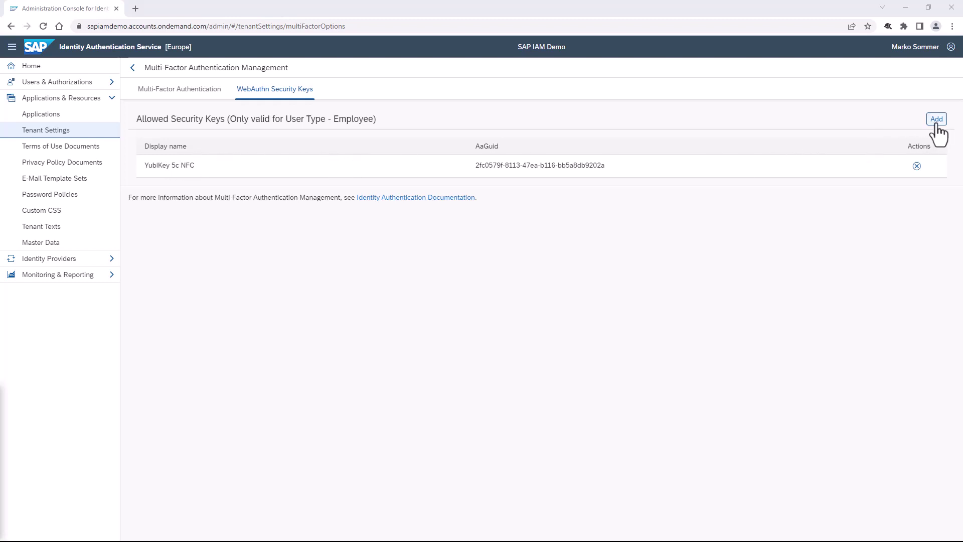
- Add YubiKey Bio as a Custom key with AAguid d8522d9f-575b-4866-88a9-ba99fa02f35b
left_click(936, 125)
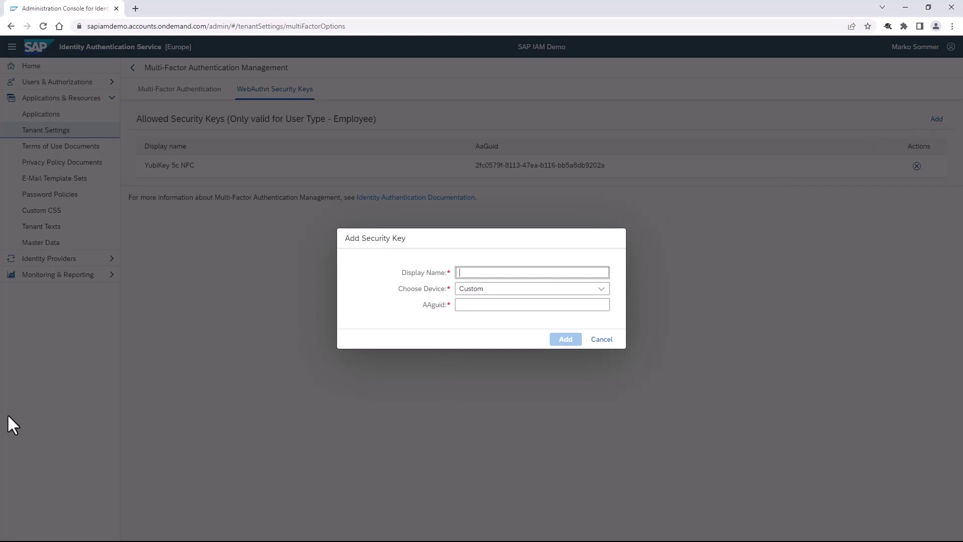
key("alt+Tab")
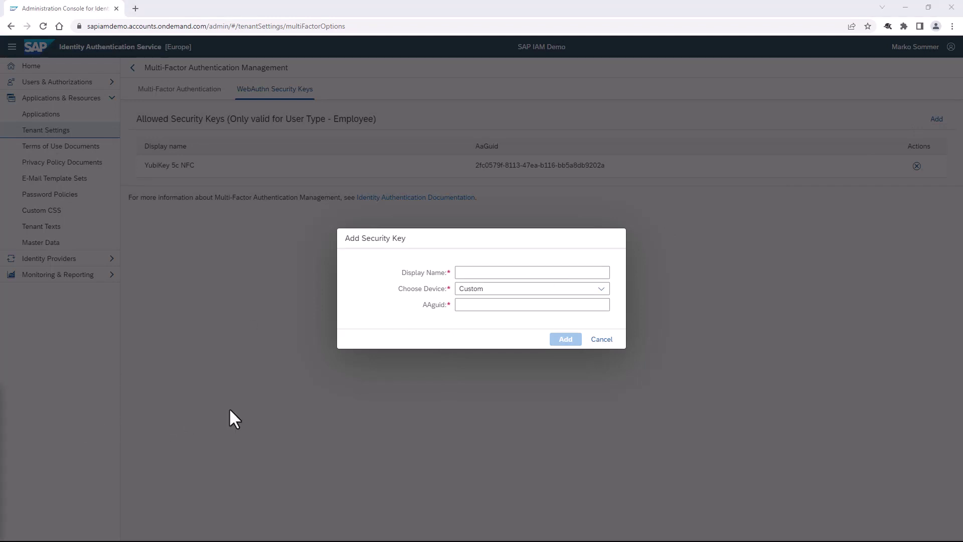
left_click(481, 271)
type("YubiKey Bio")
key("alt+Tab")
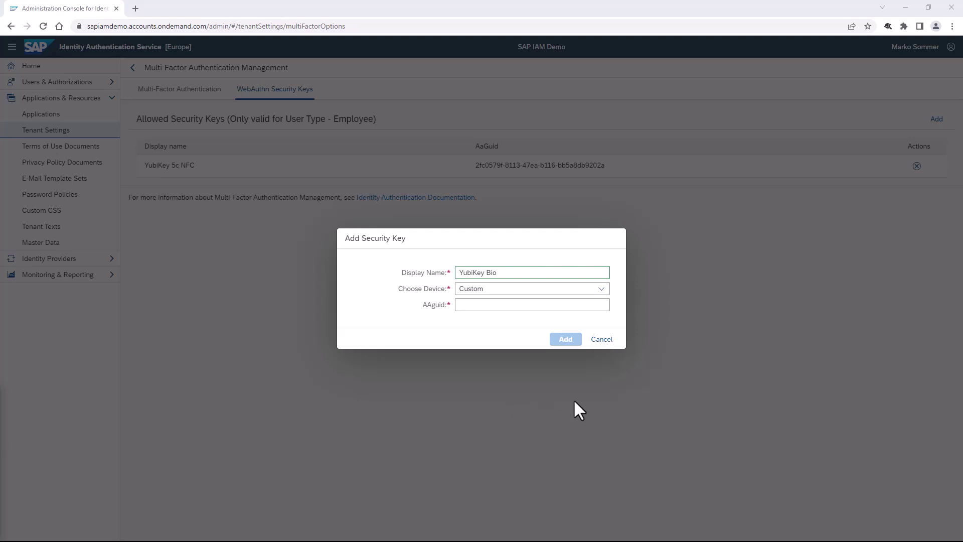
left_click(601, 290)
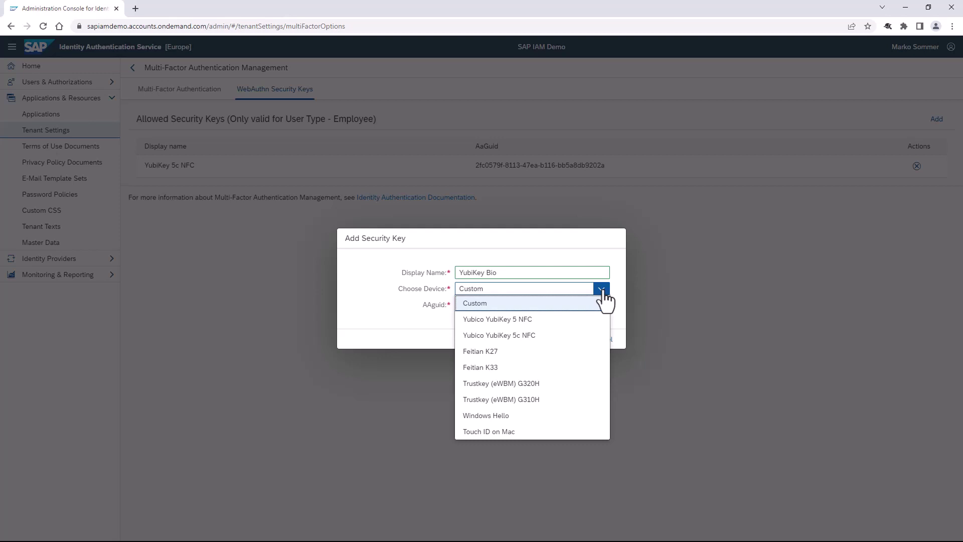
left_click(616, 285)
left_click(481, 304)
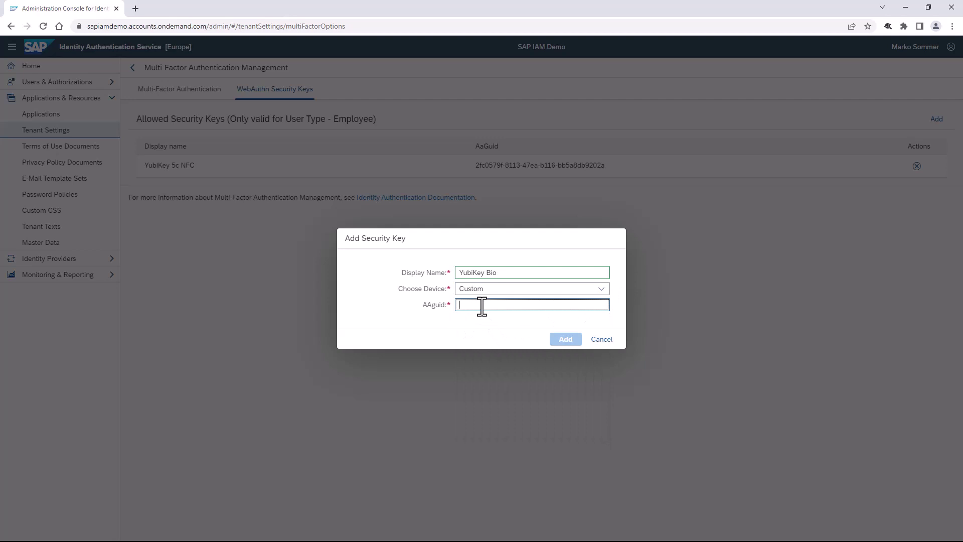
type("d8522d9f-575b-4866-88a9-ba99fa02f35b")
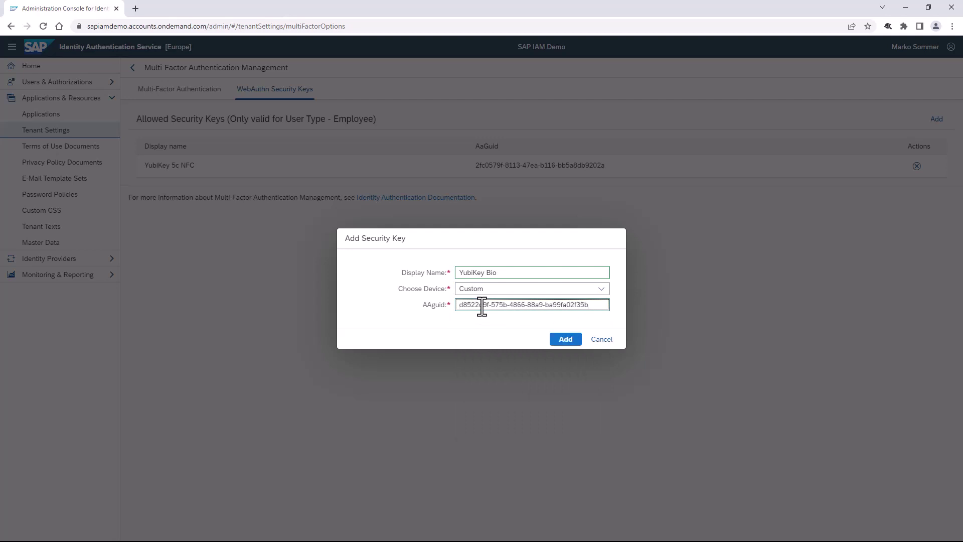
left_click(561, 342)
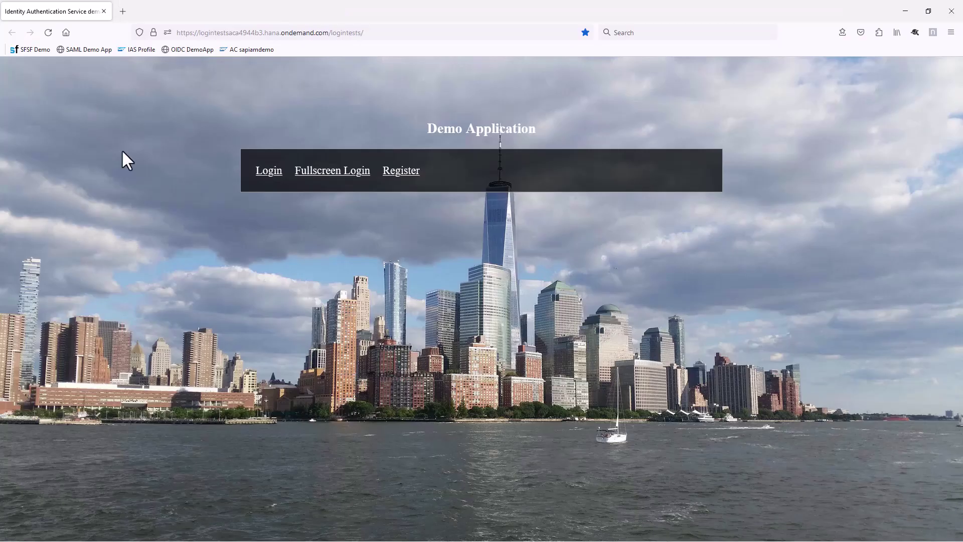
- Log in full-screen as the test user with pasted password, then verify with the security key PIN
left_click(316, 177)
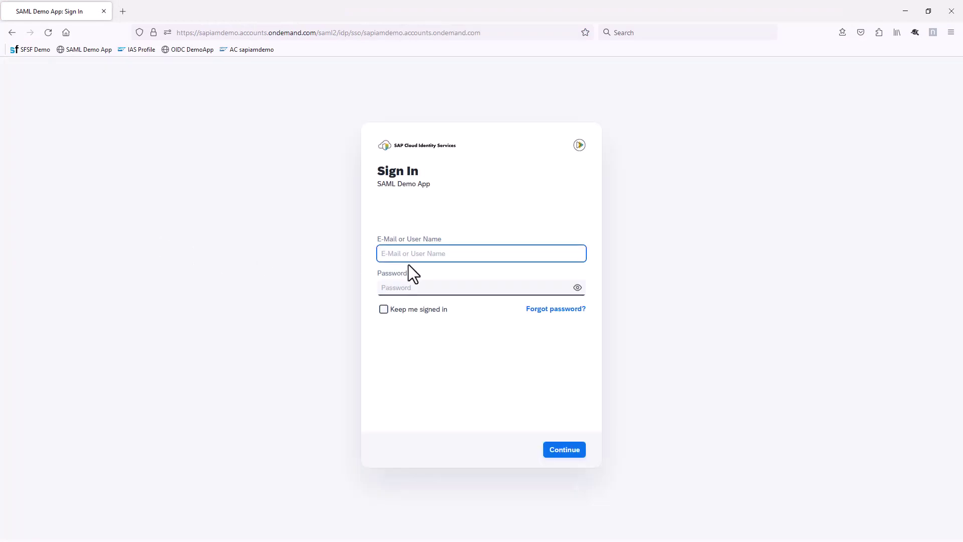
type("fido")
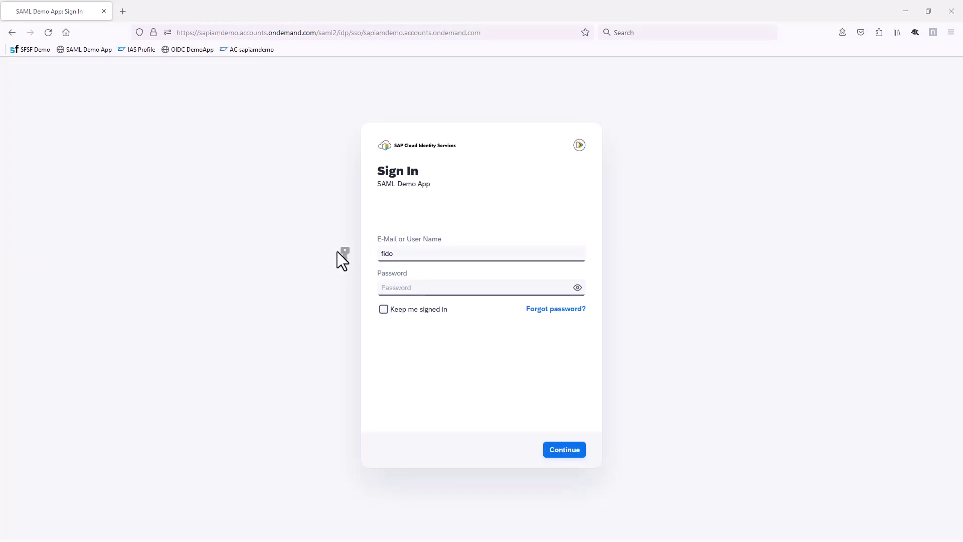
left_click(387, 287)
key("ctrl+v")
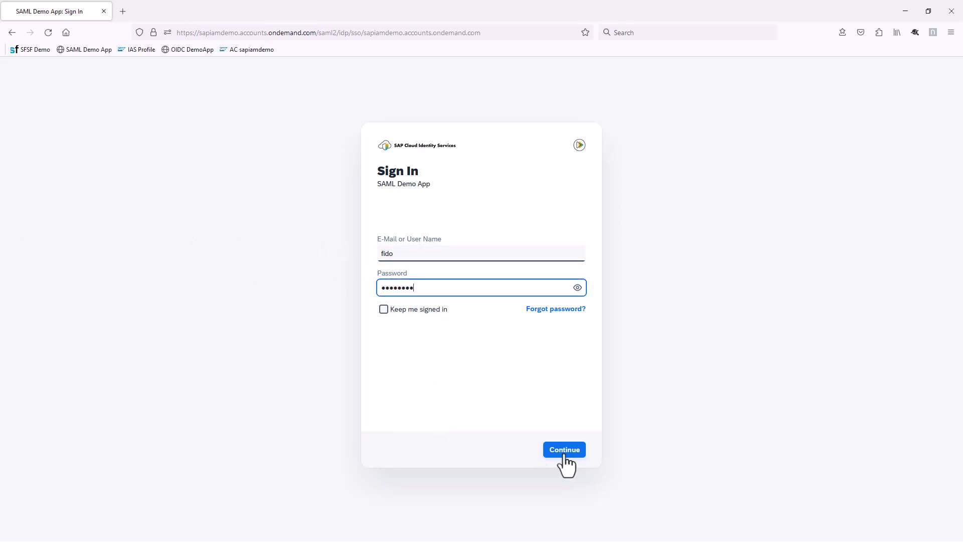
left_click(558, 451)
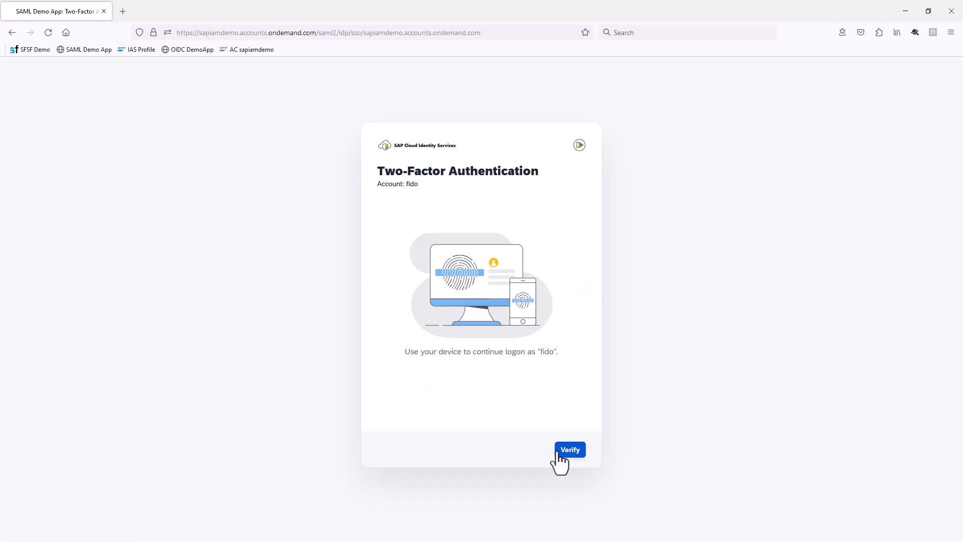
left_click(571, 454)
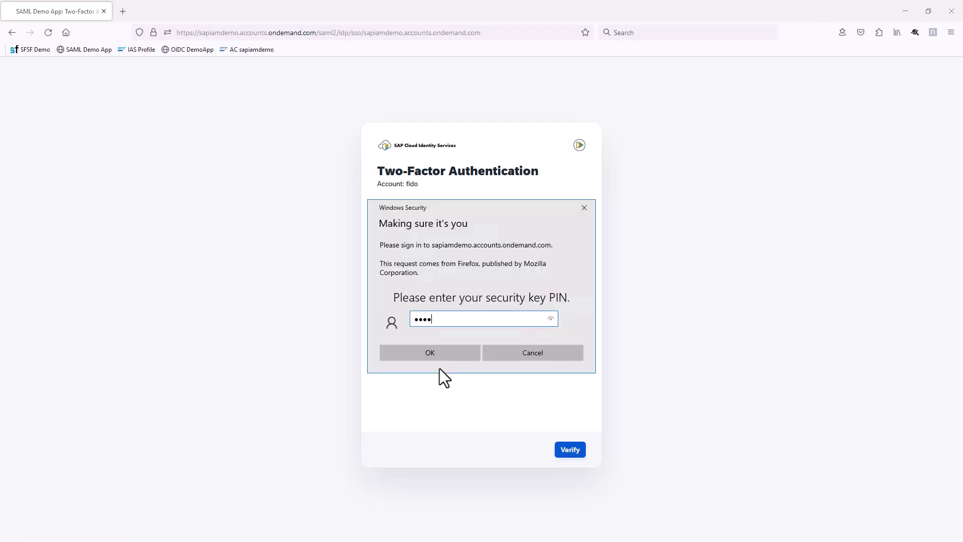
key("Return")
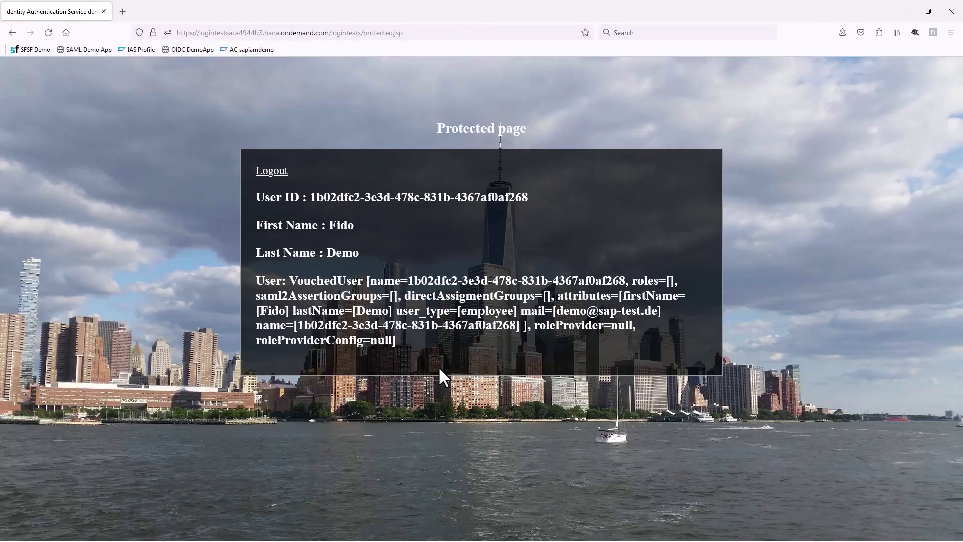